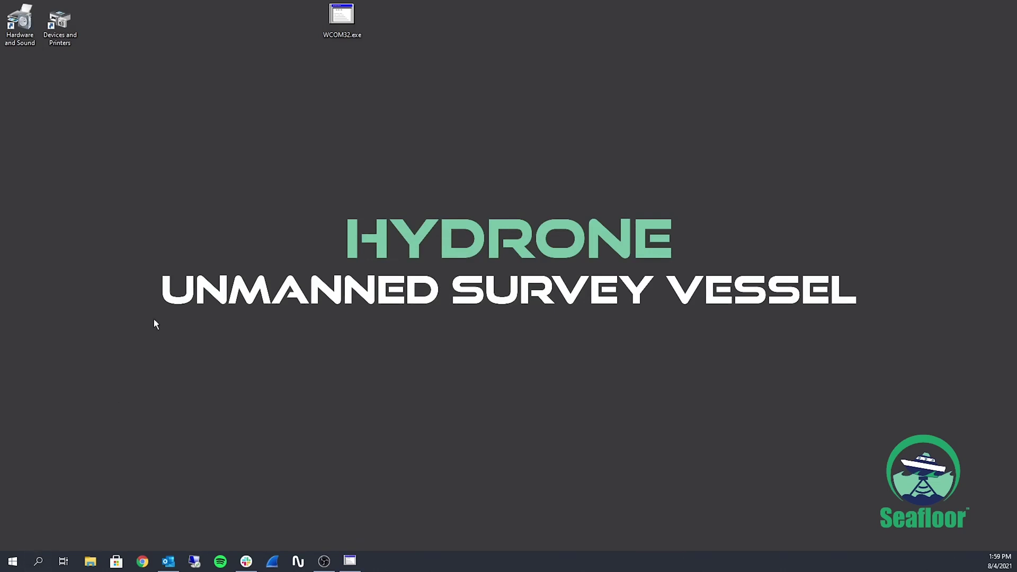
Open Windows Settings to reach the Bluetooth & other devices page.
{"action": "key", "text": "super+i"}
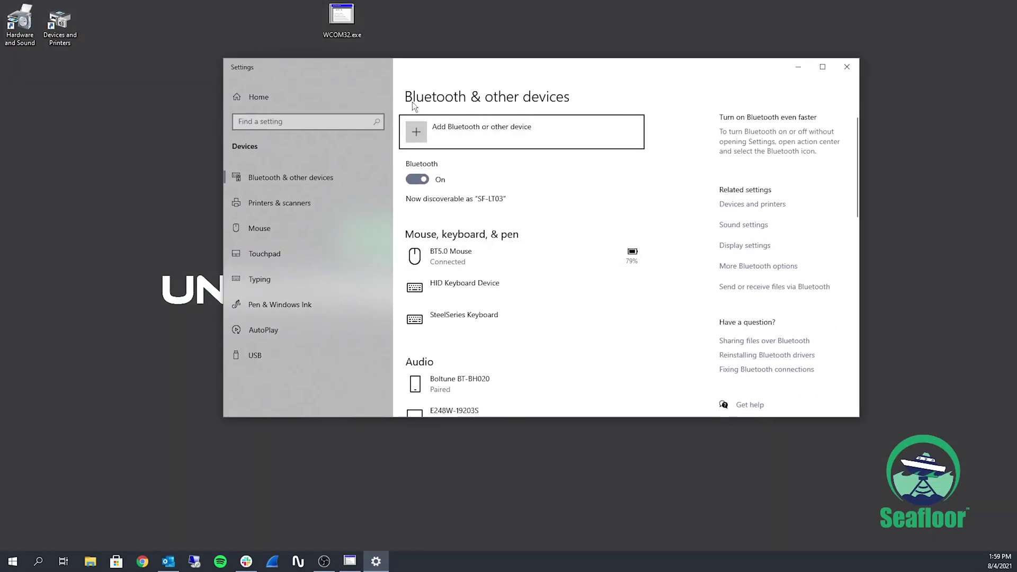
Add the SMIL 180221 Bluetooth device and pair it by entering its pairing PIN.
{"action": "left_click", "coordinate": [525, 122]}
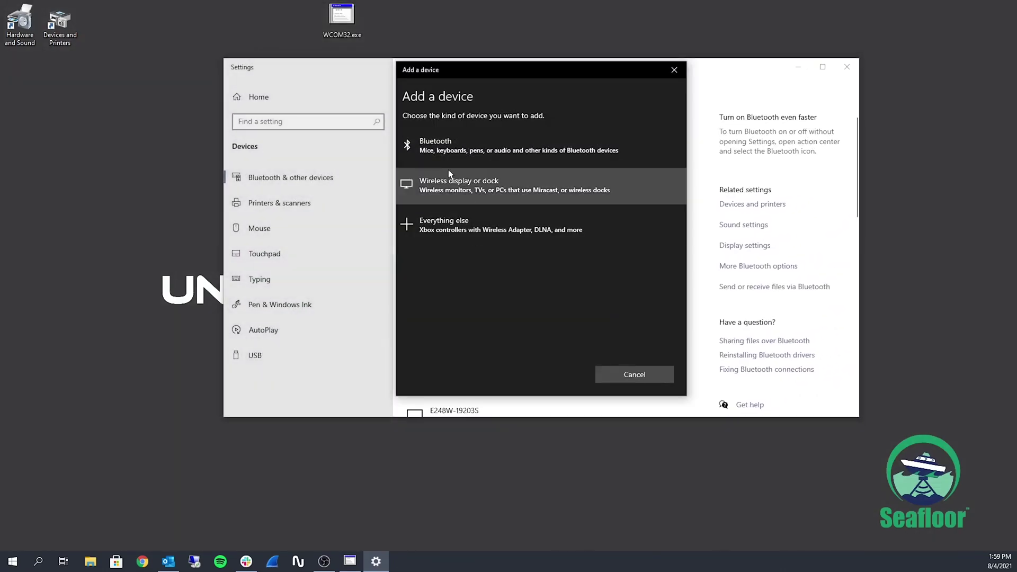
{"action": "left_click", "coordinate": [436, 159]}
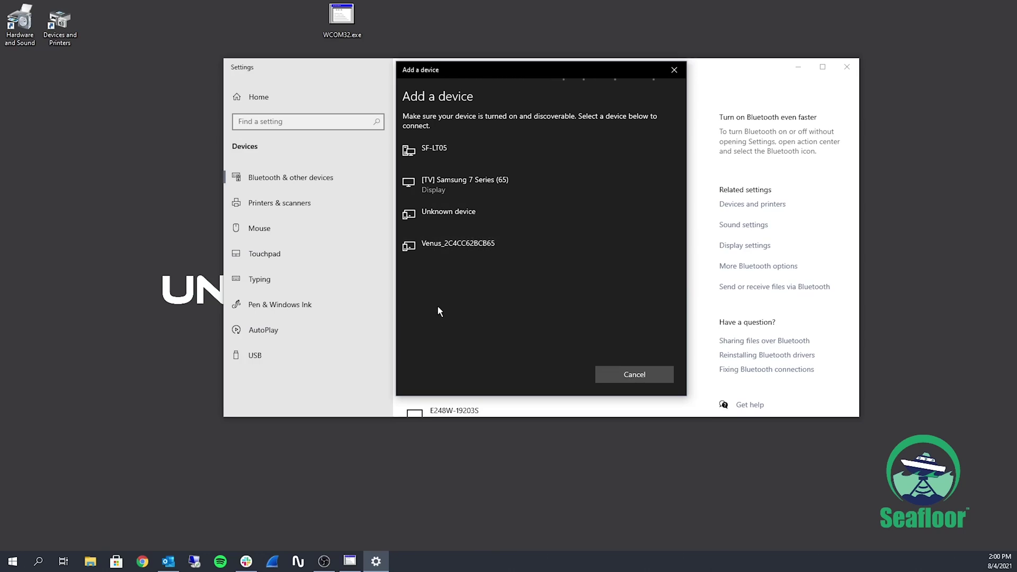
{"action": "left_click", "coordinate": [450, 218]}
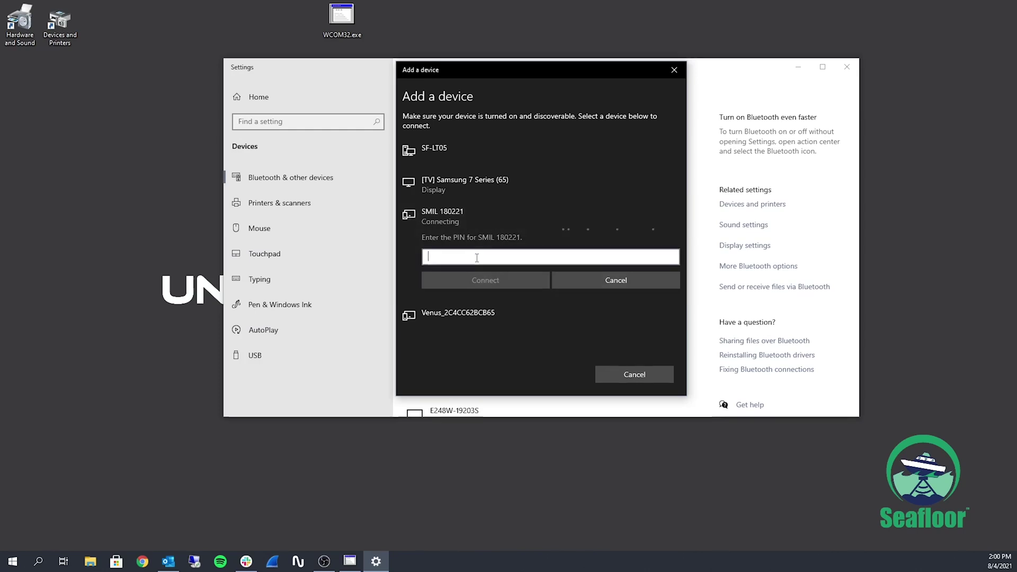
{"action": "type", "text": "123"}
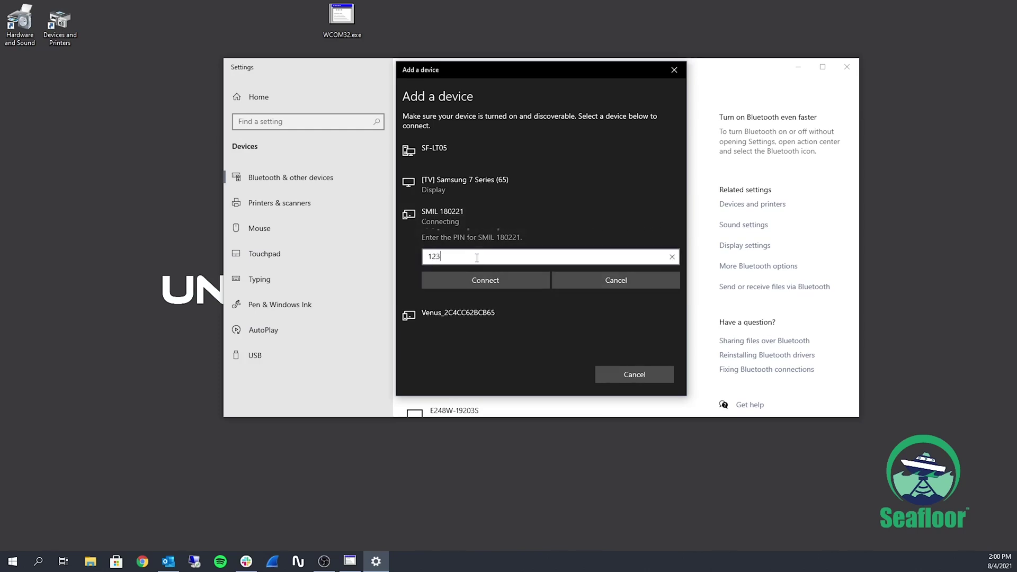
{"action": "type", "text": "4"}
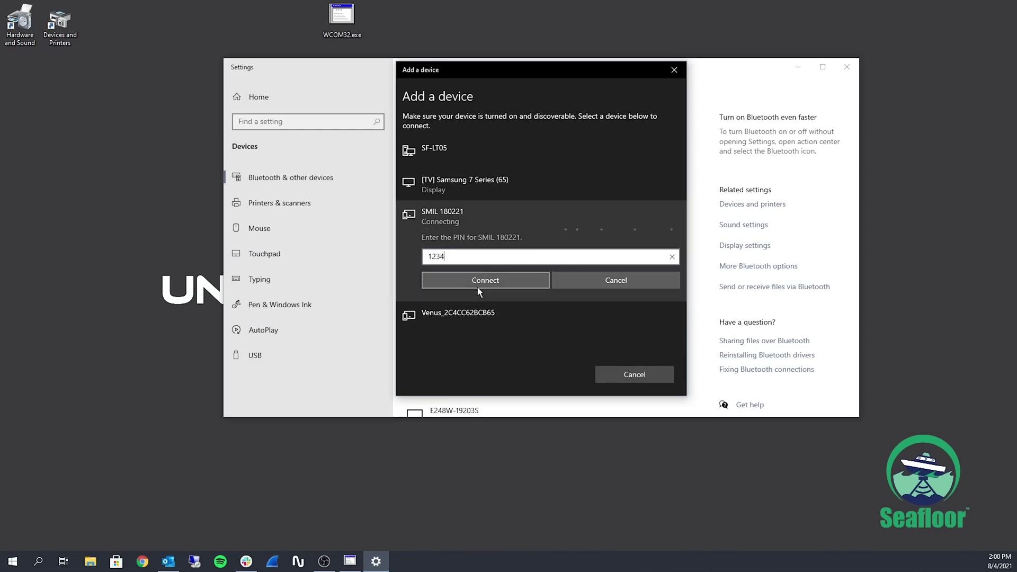
{"action": "left_click", "coordinate": [478, 284]}
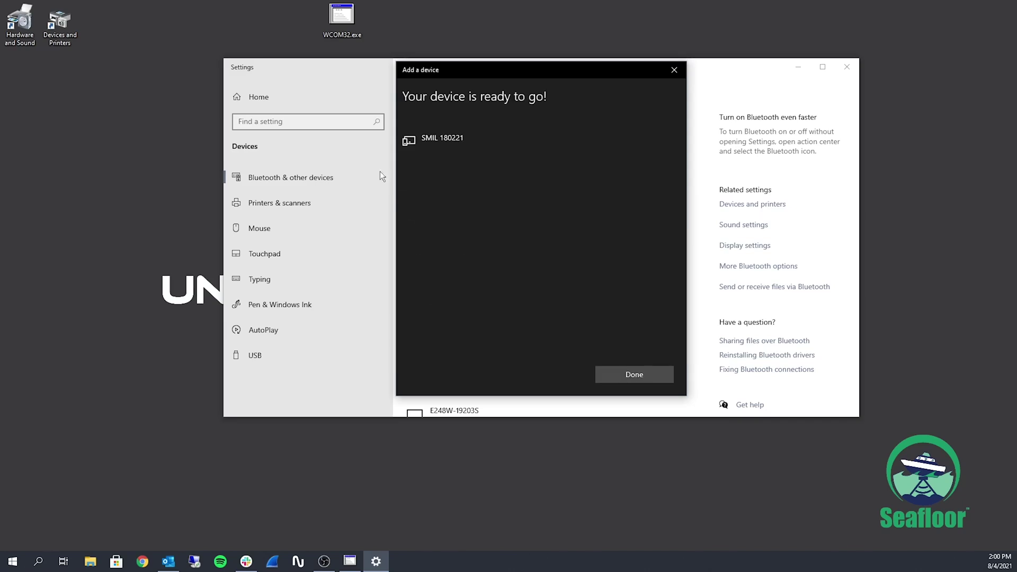
{"action": "left_click", "coordinate": [634, 375]}
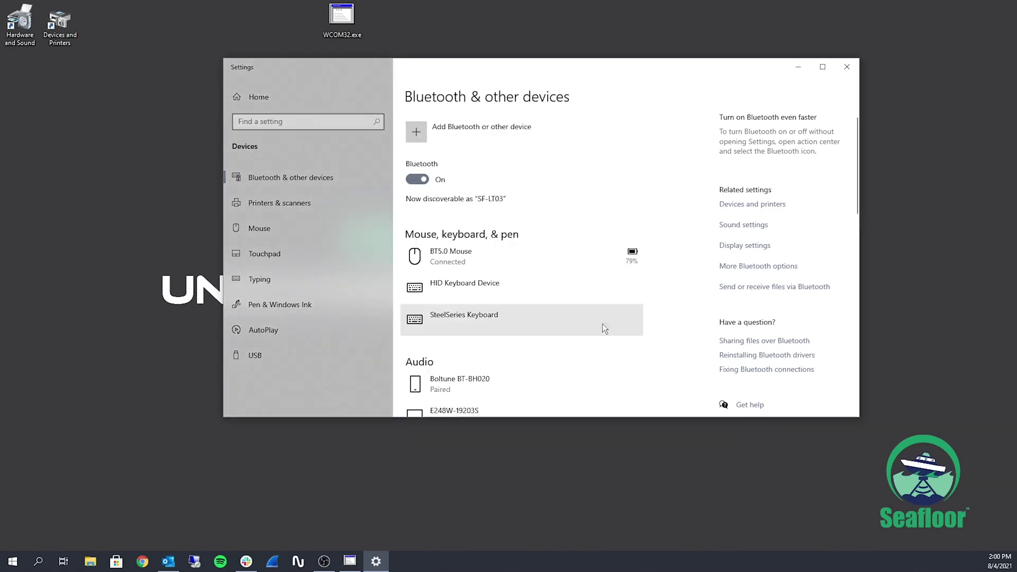
{"action": "scroll", "coordinate": [528, 288], "scroll_direction": "down", "scroll_amount": 10}
Close Settings and open Devices and Printers.
{"action": "left_click", "coordinate": [848, 67]}
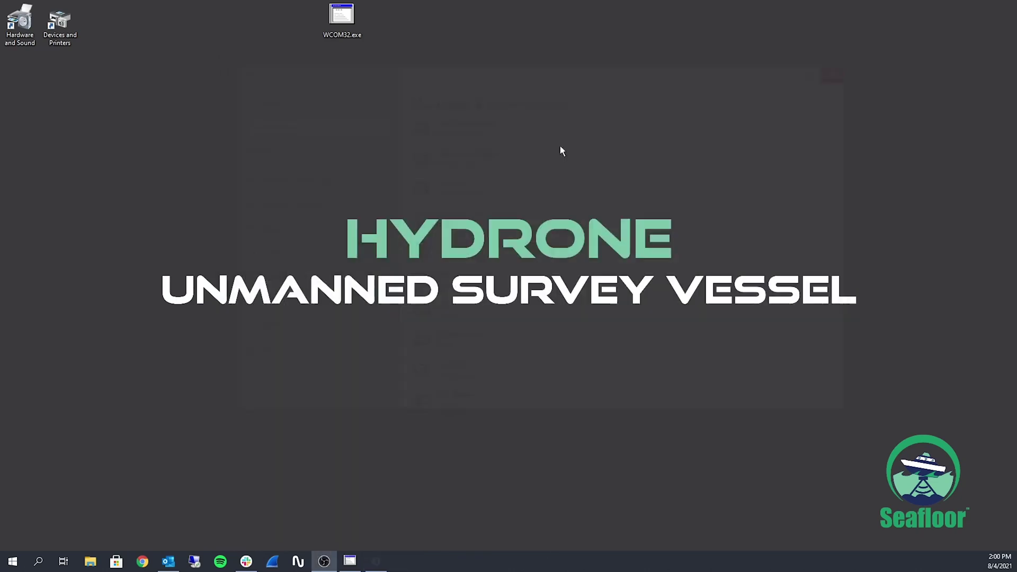
{"action": "double_click", "coordinate": [77, 44]}
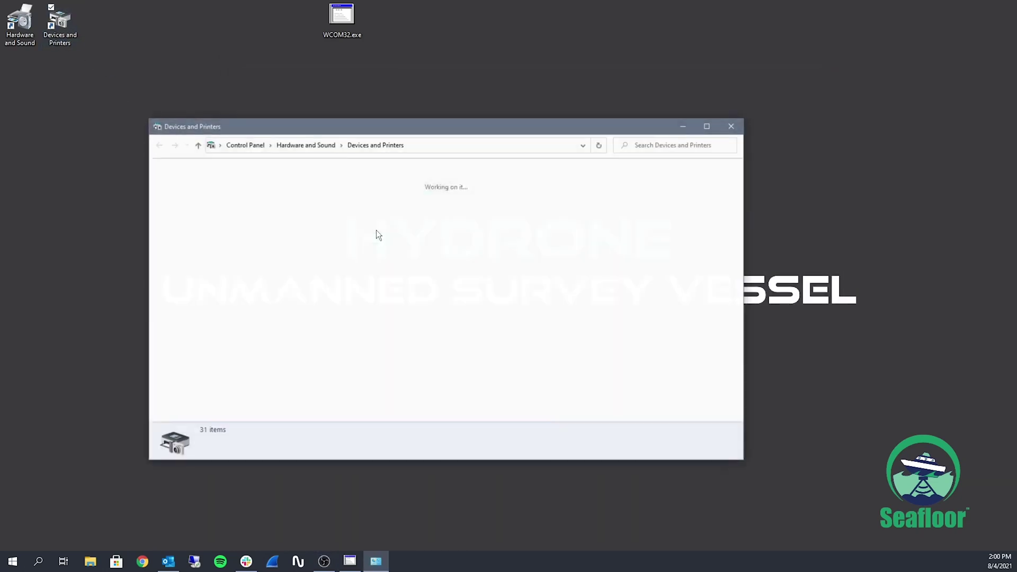
{"action": "scroll", "coordinate": [371, 212], "scroll_direction": "down", "scroll_amount": 4}
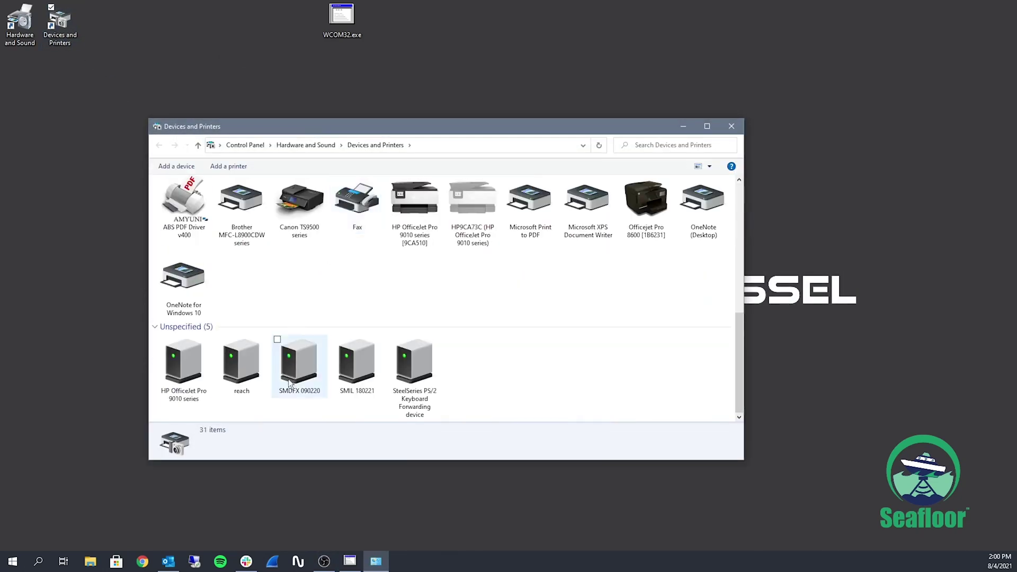
Check the SMIL 180221 properties' Hardware tab to find its serial port, COM21.
{"action": "left_click", "coordinate": [360, 371]}
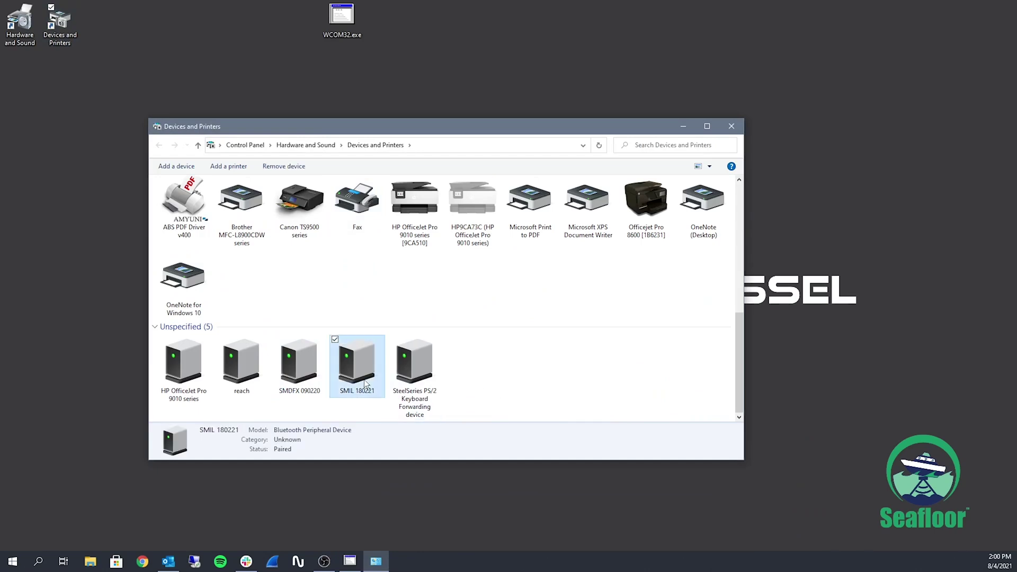
{"action": "right_click", "coordinate": [364, 380]}
{"action": "left_click", "coordinate": [393, 428]}
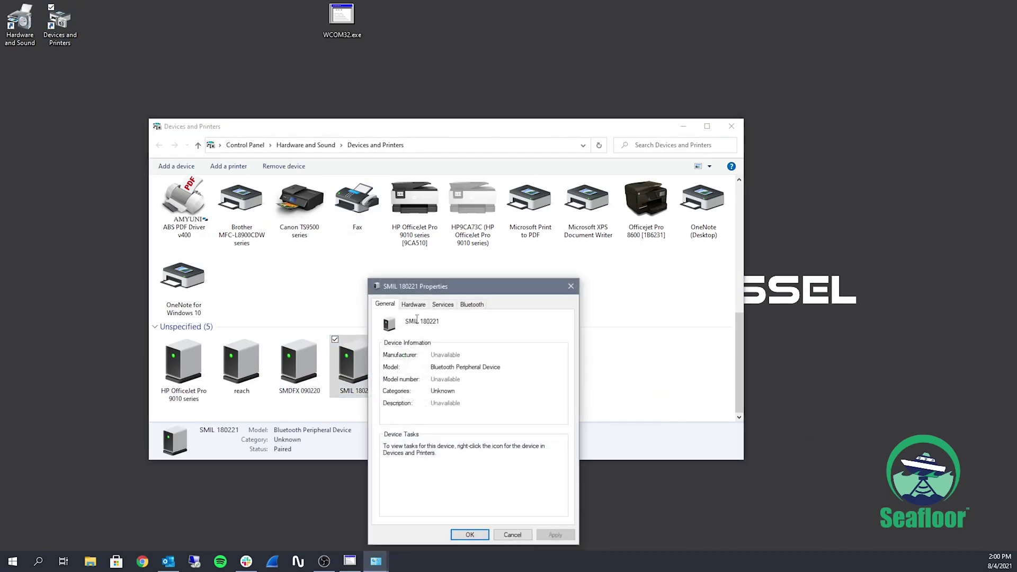
{"action": "left_click", "coordinate": [414, 304]}
{"action": "left_click_drag", "start_coordinate": [445, 286], "coordinate": [423, 241]}
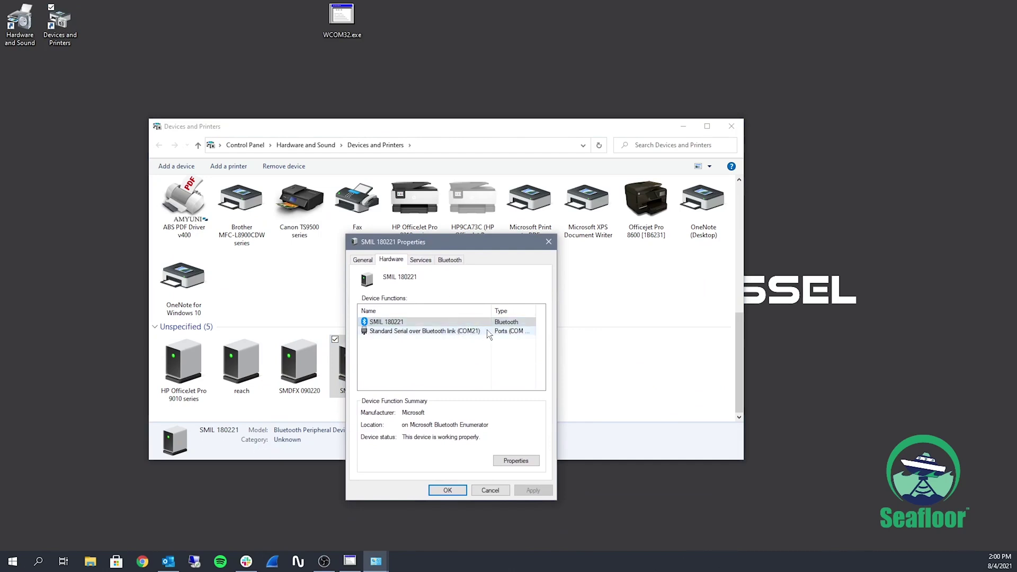
{"action": "left_click", "coordinate": [444, 492]}
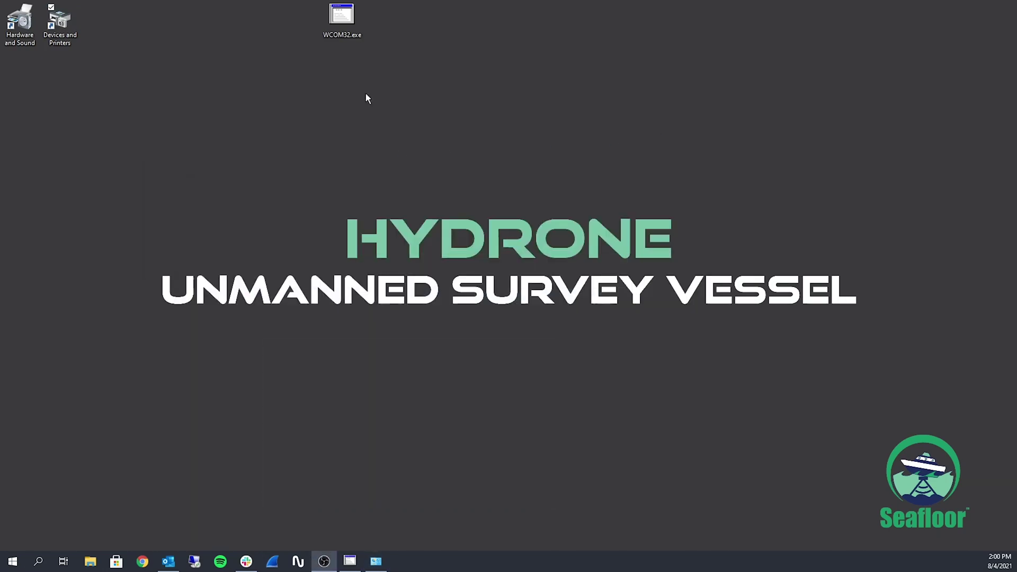
{"action": "double_click", "coordinate": [342, 21]}
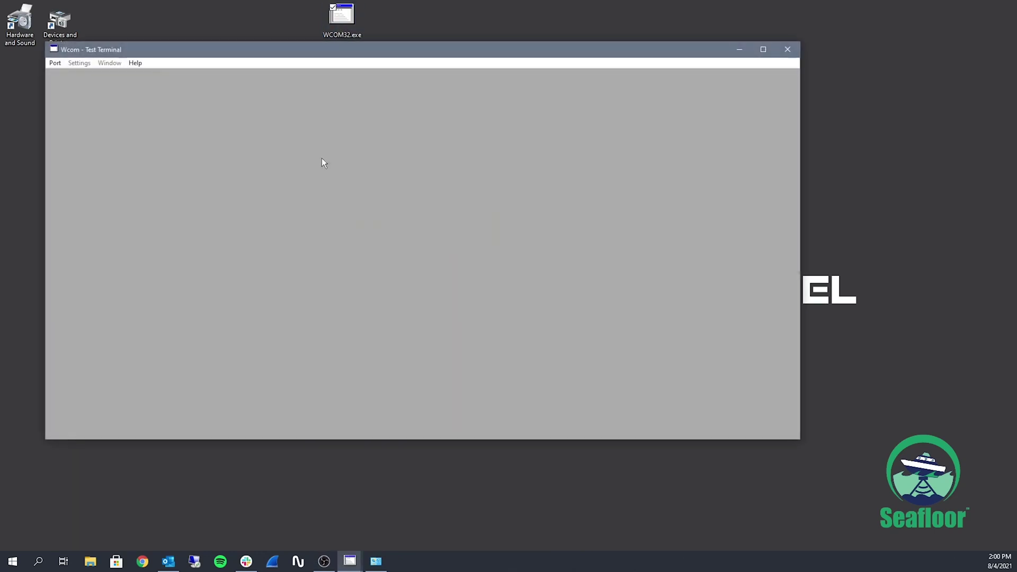
Open COM21 in Wcom, receive the Old SonarMite readings, then close the session and Wcom.
{"action": "left_click", "coordinate": [55, 63]}
{"action": "mouse_move", "coordinate": [79, 75]}
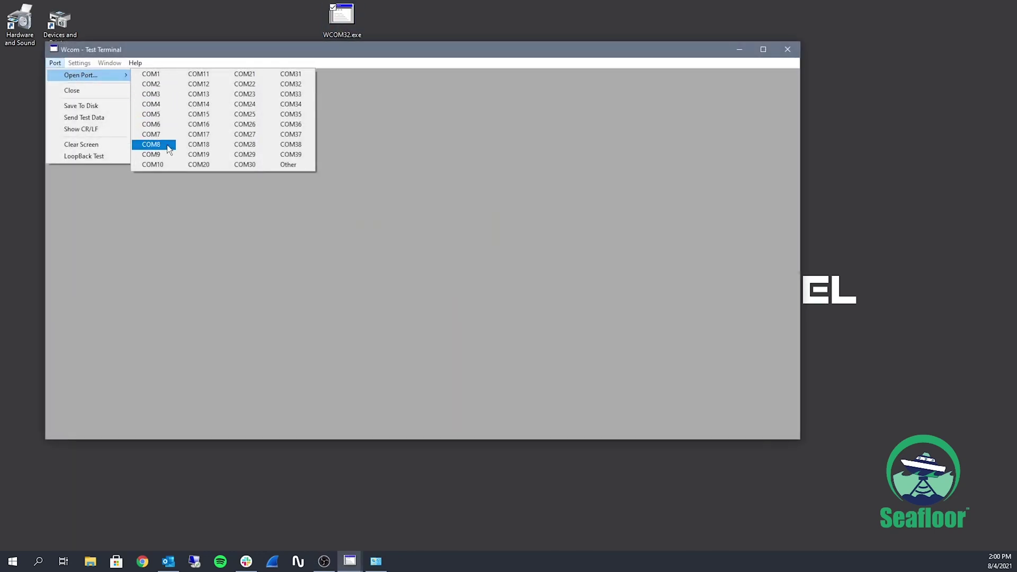
{"action": "left_click", "coordinate": [250, 73]}
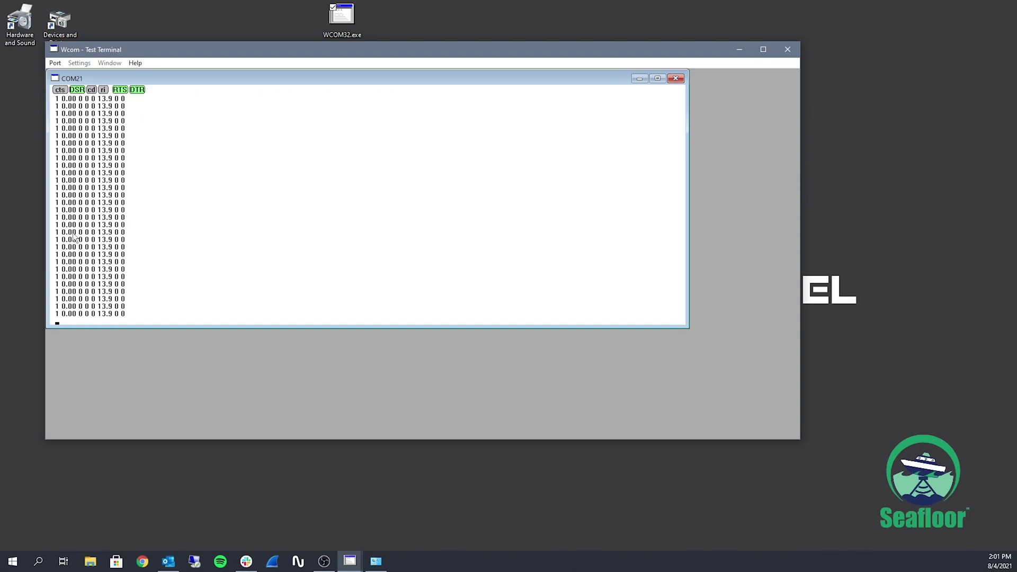
{"action": "left_click", "coordinate": [676, 79]}
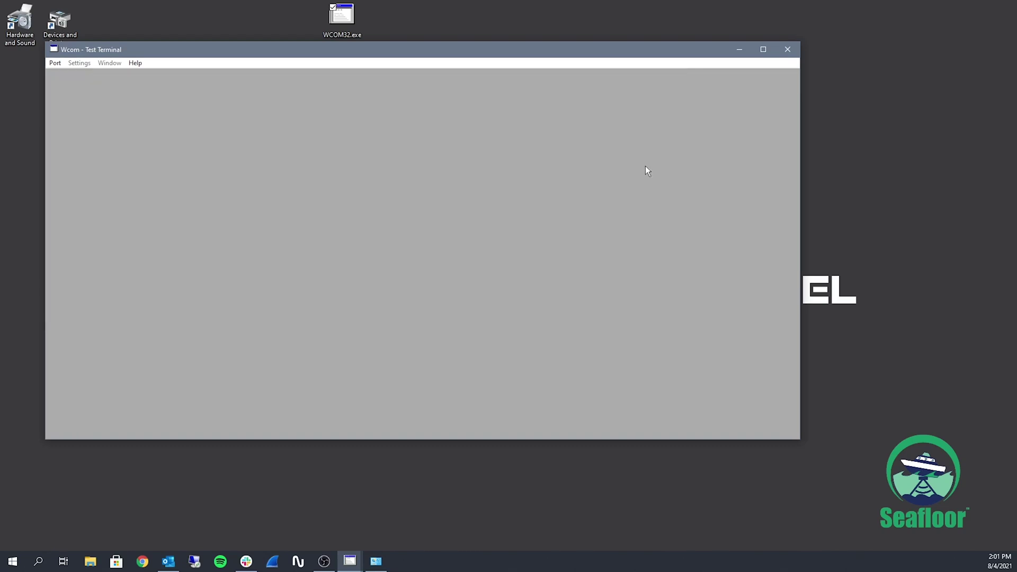
{"action": "left_click", "coordinate": [788, 49]}
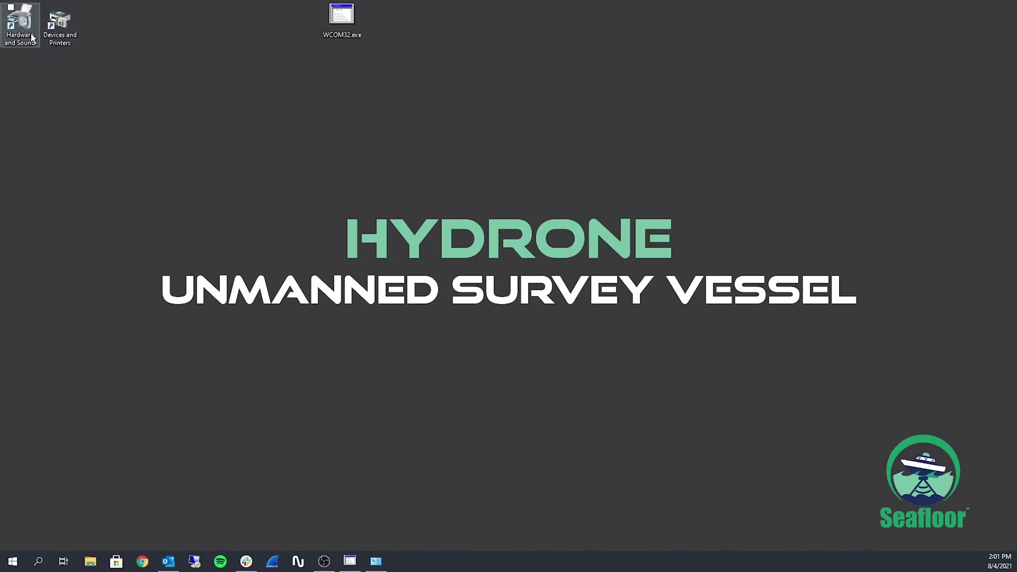
Launch Device Manager from the Hardware and Sound Control Panel and drag it into view.
{"action": "double_click", "coordinate": [19, 21]}
{"action": "left_click", "coordinate": [479, 198]}
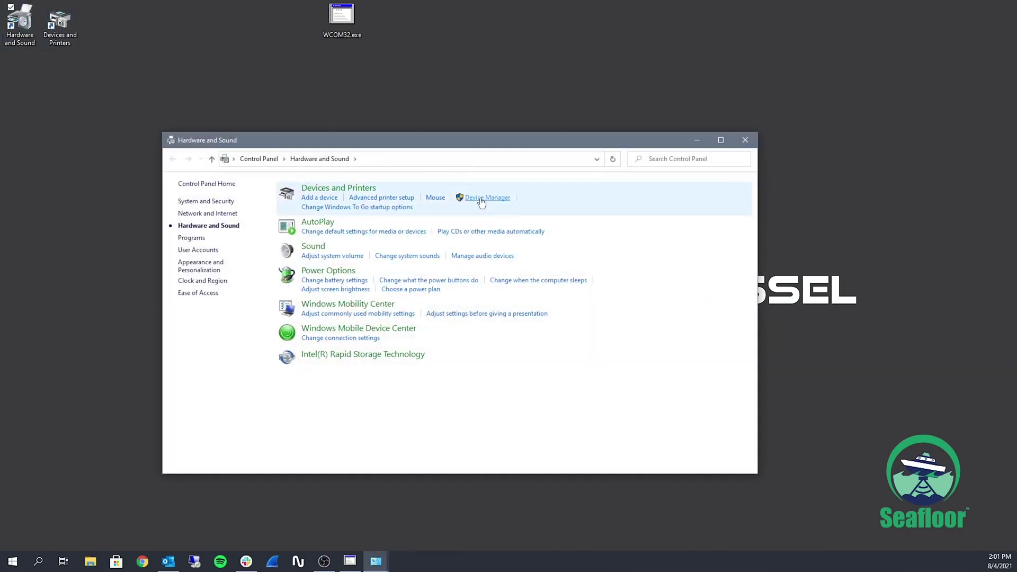
{"action": "left_click", "coordinate": [332, 256]}
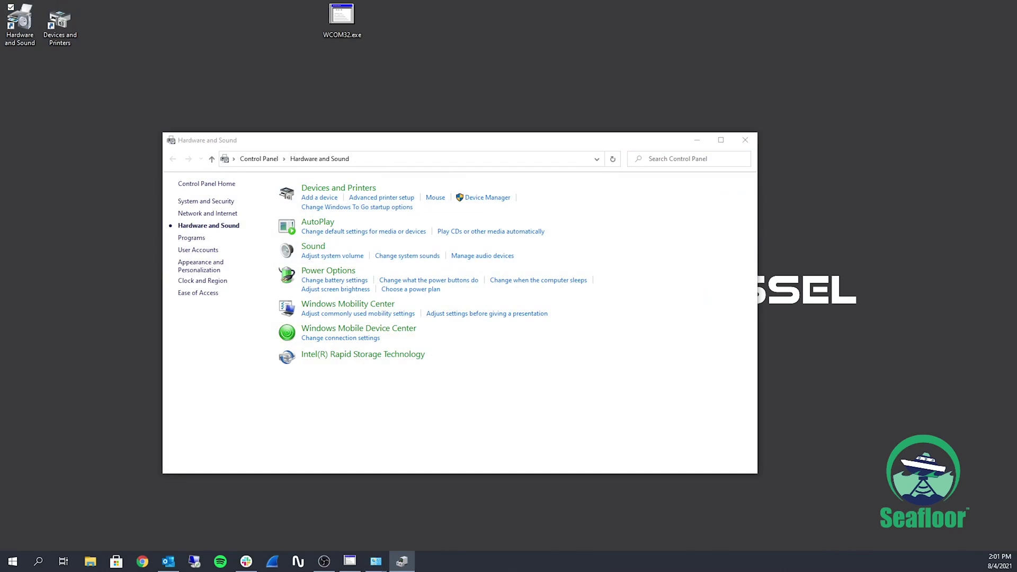
{"action": "left_click_drag", "start_coordinate": [142, 291], "coordinate": [751, 192]}
Expand Ports (COM & LPT) in Device Manager to find the USB-SERIAL CH340 on COM14.
{"action": "left_click", "coordinate": [693, 141]}
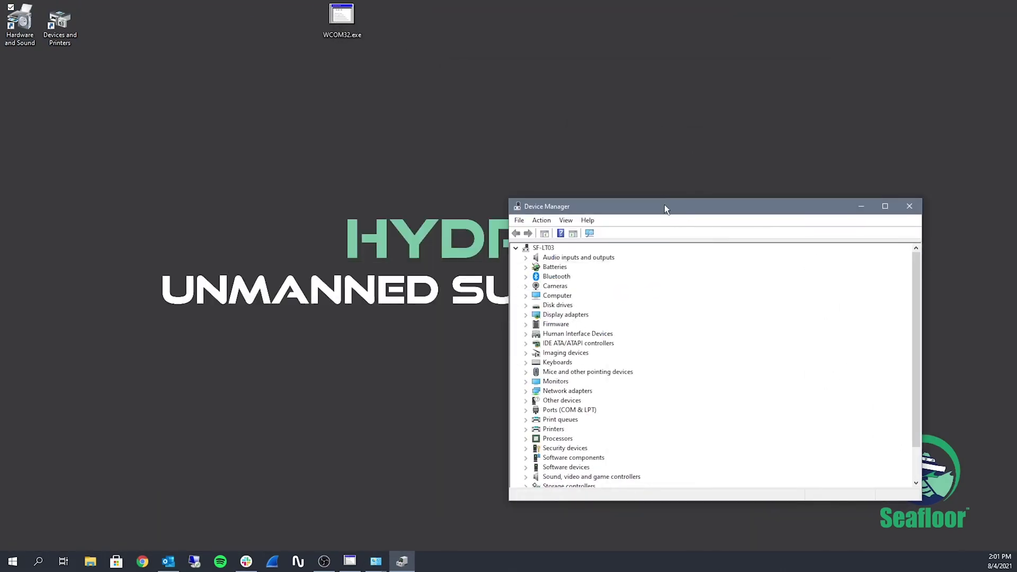
{"action": "left_click_drag", "start_coordinate": [664, 204], "coordinate": [634, 70]}
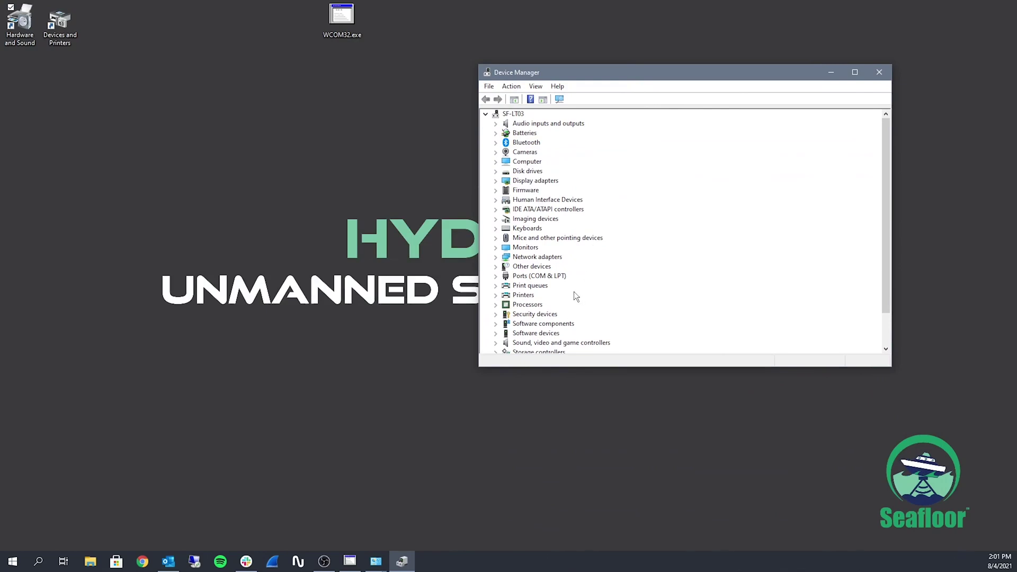
{"action": "left_click", "coordinate": [496, 276]}
{"action": "scroll", "coordinate": [503, 283], "scroll_direction": "down", "scroll_amount": 2}
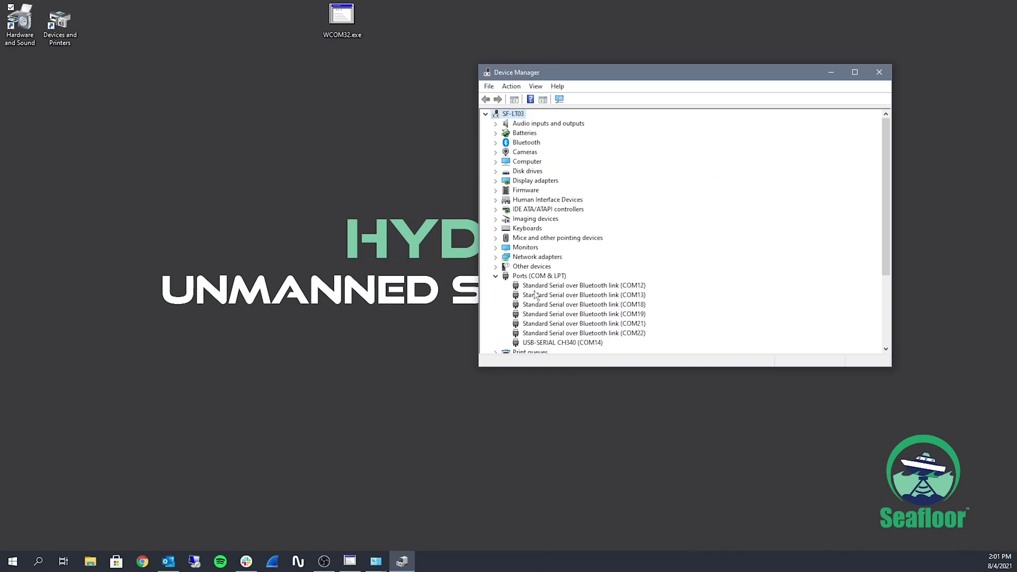
{"action": "scroll", "coordinate": [528, 298], "scroll_direction": "down", "scroll_amount": 2}
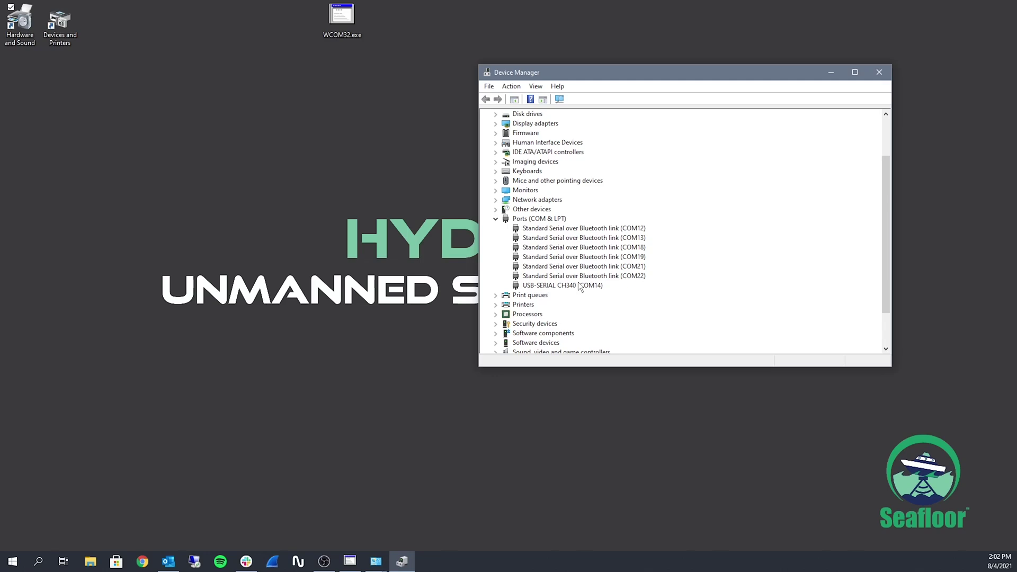
{"action": "double_click", "coordinate": [340, 21]}
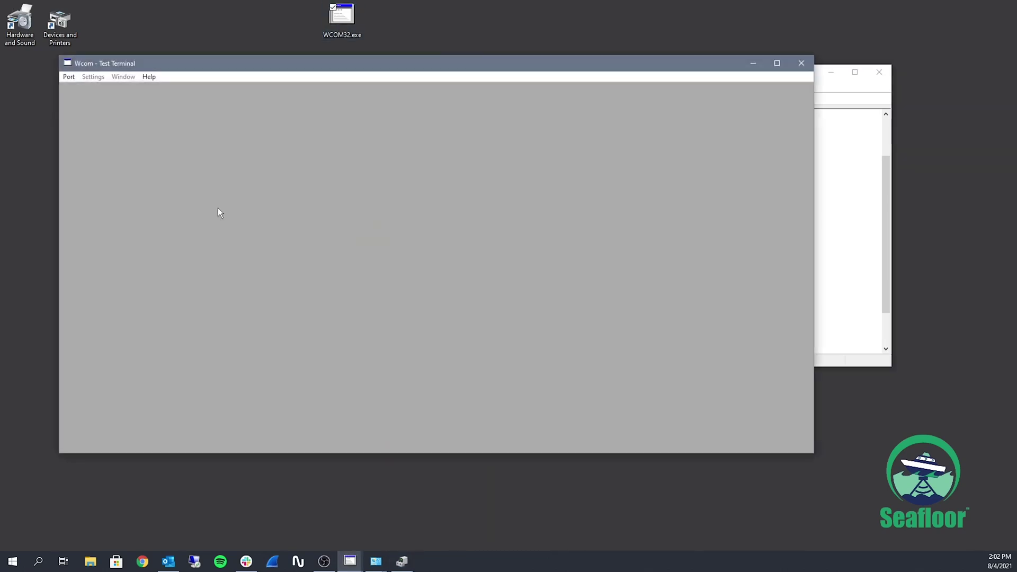
Open a COM14 terminal session in Wcom.
{"action": "left_click", "coordinate": [69, 78]}
{"action": "mouse_move", "coordinate": [132, 89]}
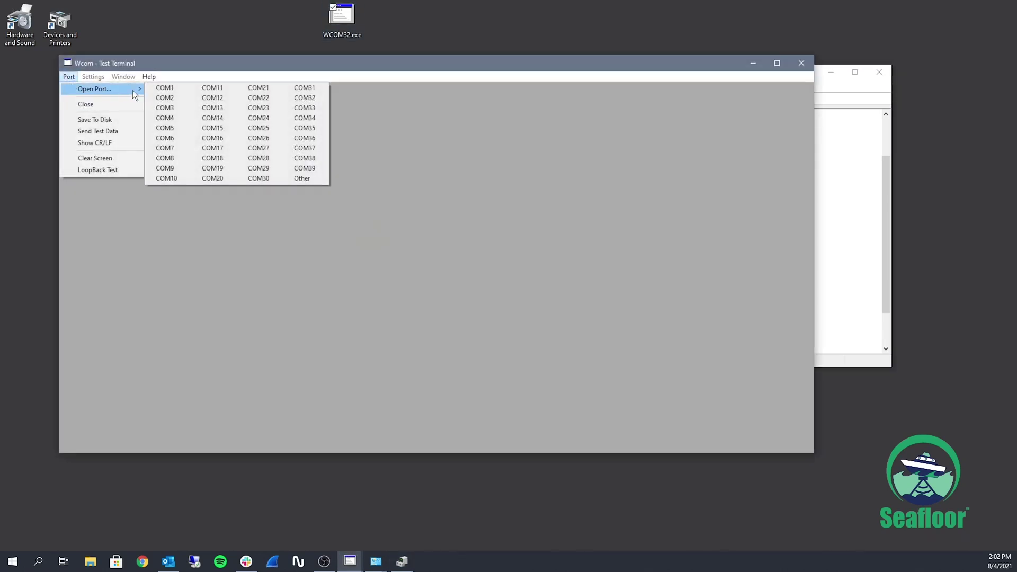
{"action": "left_click", "coordinate": [222, 120]}
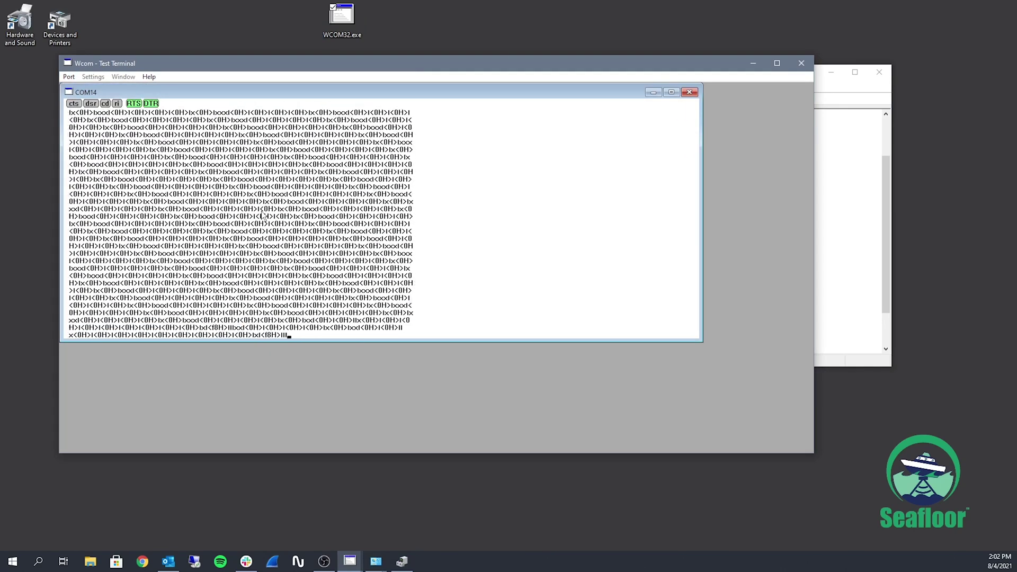
Set the COM14 port to 4800 baud with 8 data bits and apply.
{"action": "left_click", "coordinate": [94, 77]}
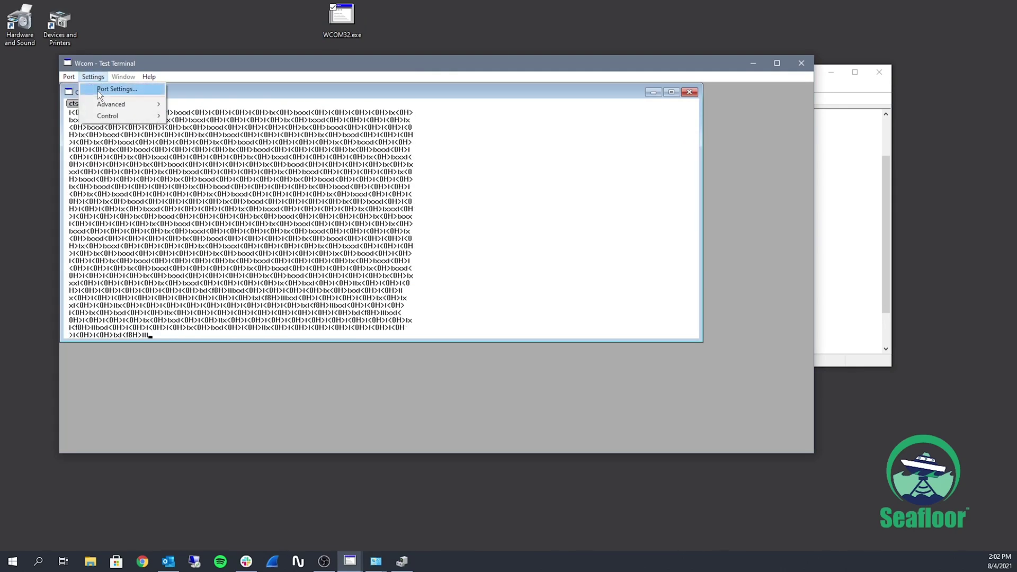
{"action": "left_click", "coordinate": [98, 90]}
{"action": "key", "text": "7"}
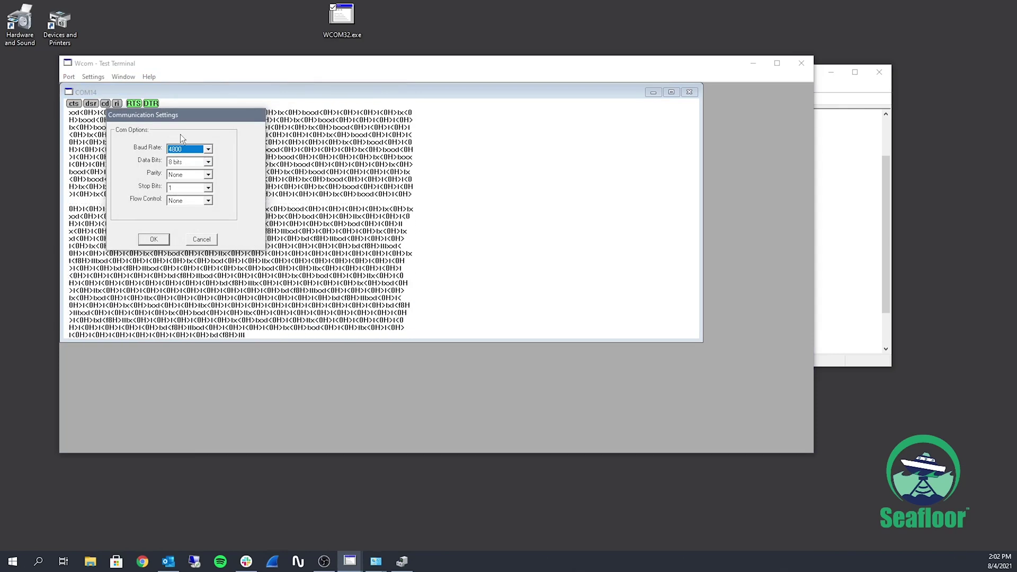
{"action": "key", "text": "4"}
{"action": "left_click", "coordinate": [190, 164]}
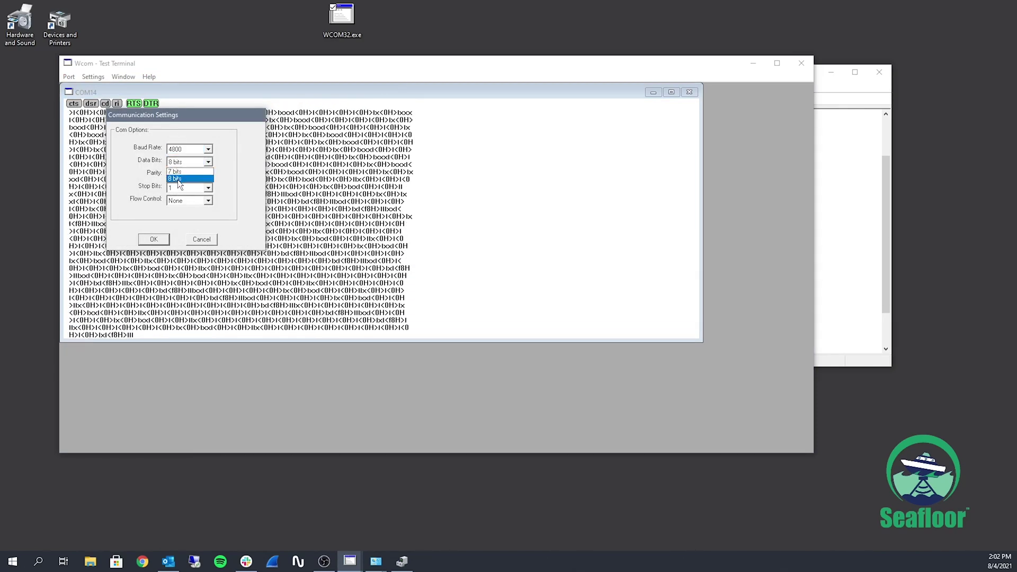
{"action": "left_click", "coordinate": [183, 177]}
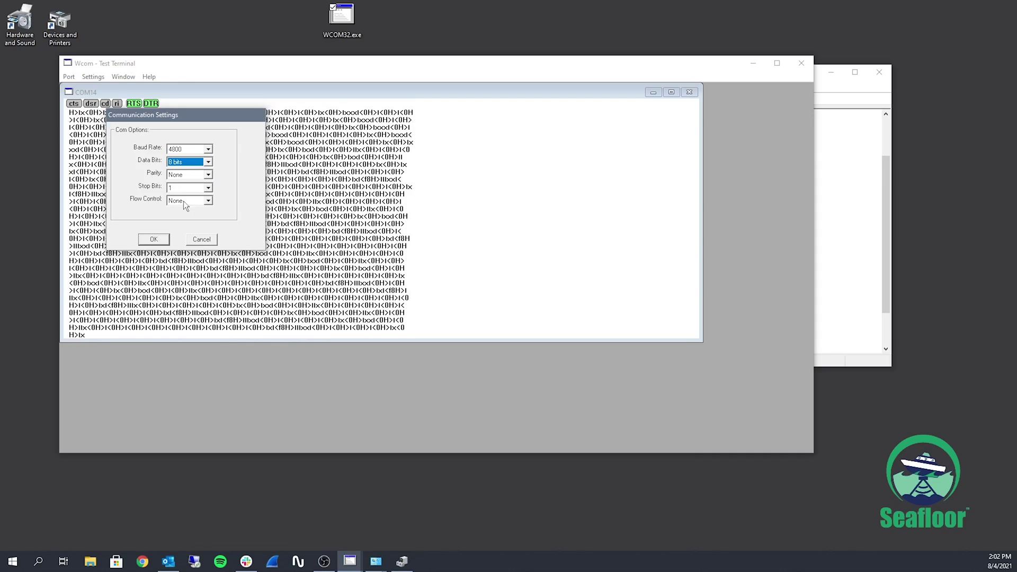
{"action": "left_click", "coordinate": [154, 240]}
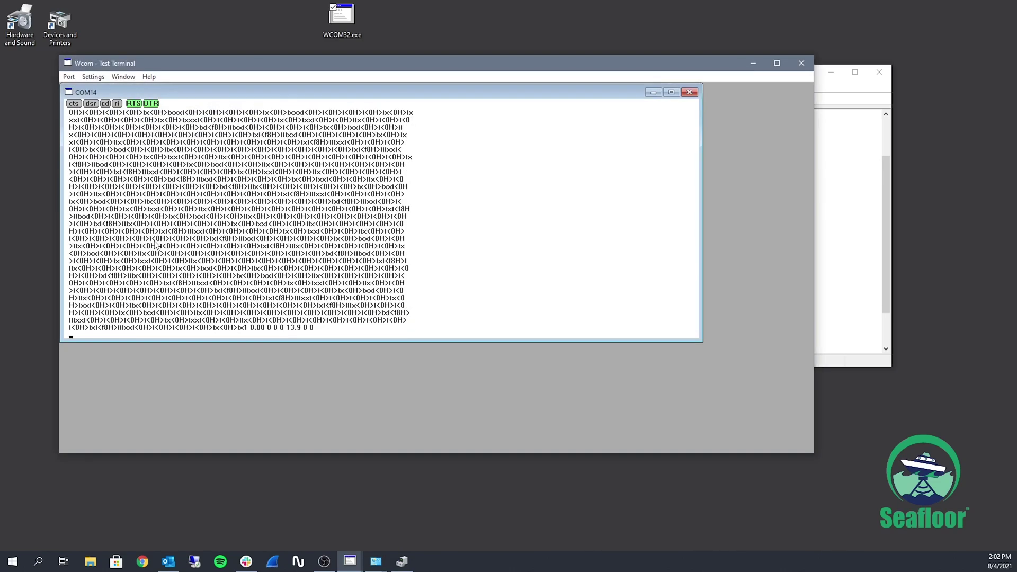